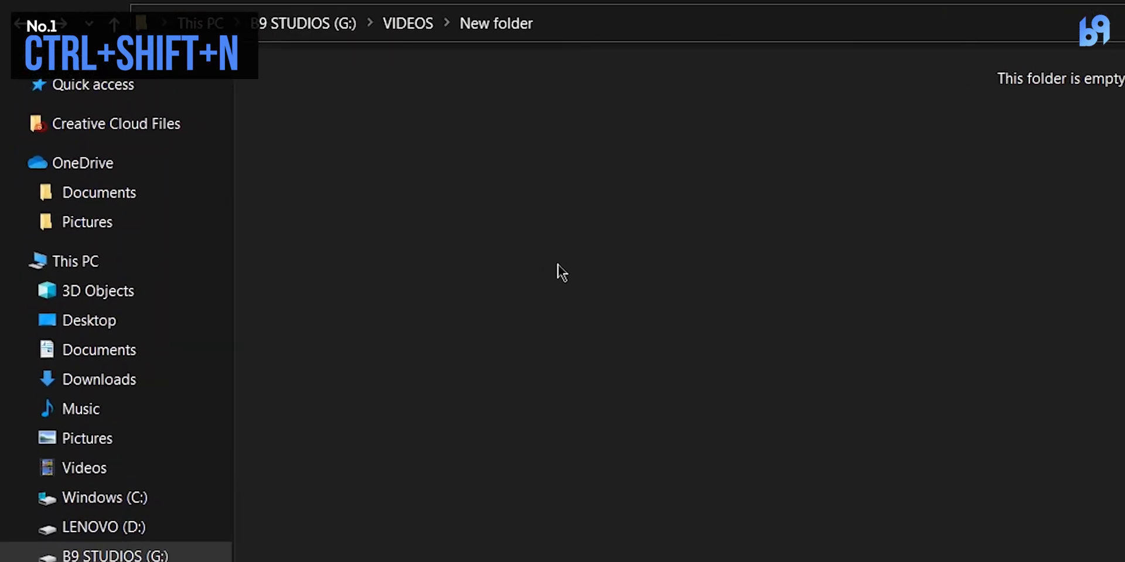
Step: Create a subfolder named 'quick folder' inside the empty New folder using Ctrl+Shift+N
{"action": "key", "text": "ctrl+shift+n"}
{"action": "type", "text": "quick folder"}
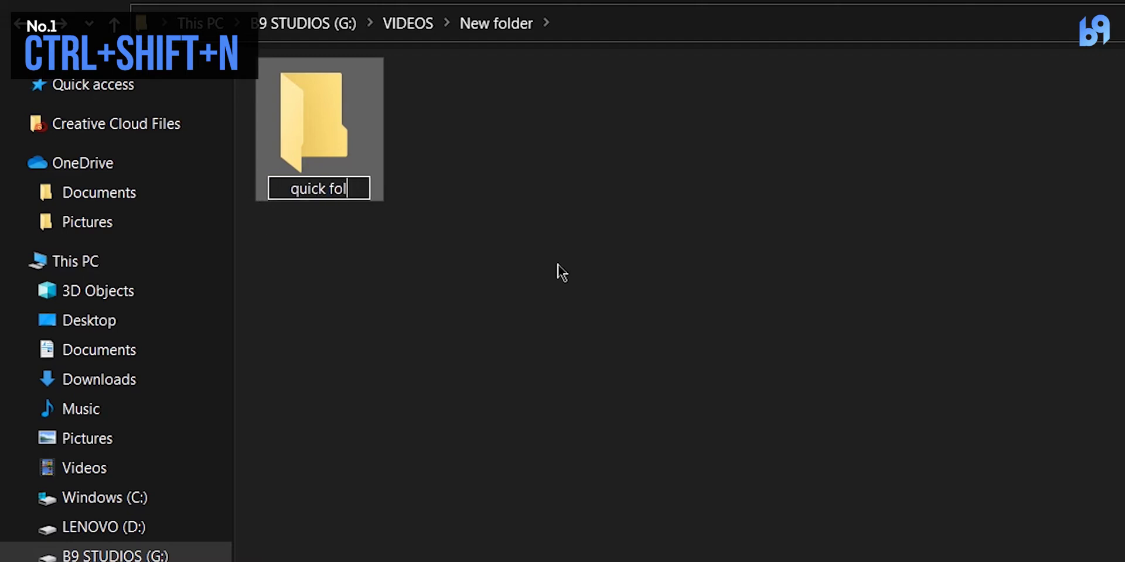
{"action": "key", "text": "Return"}
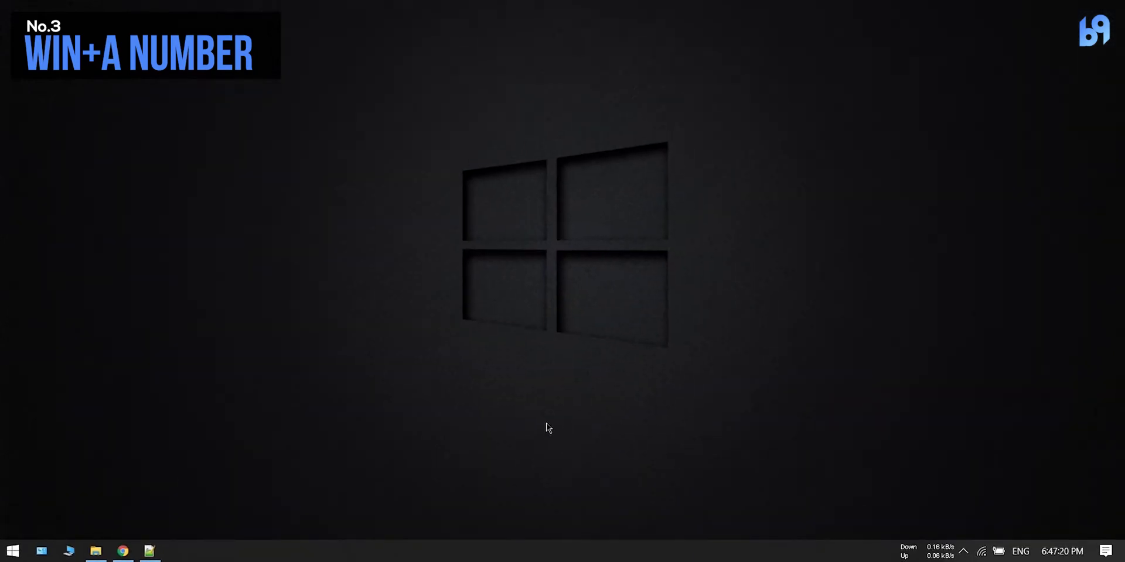
Step: Launch and switch between pinned taskbar apps with the Win+1 and Win+3 shortcuts
{"action": "key", "text": "super+1"}
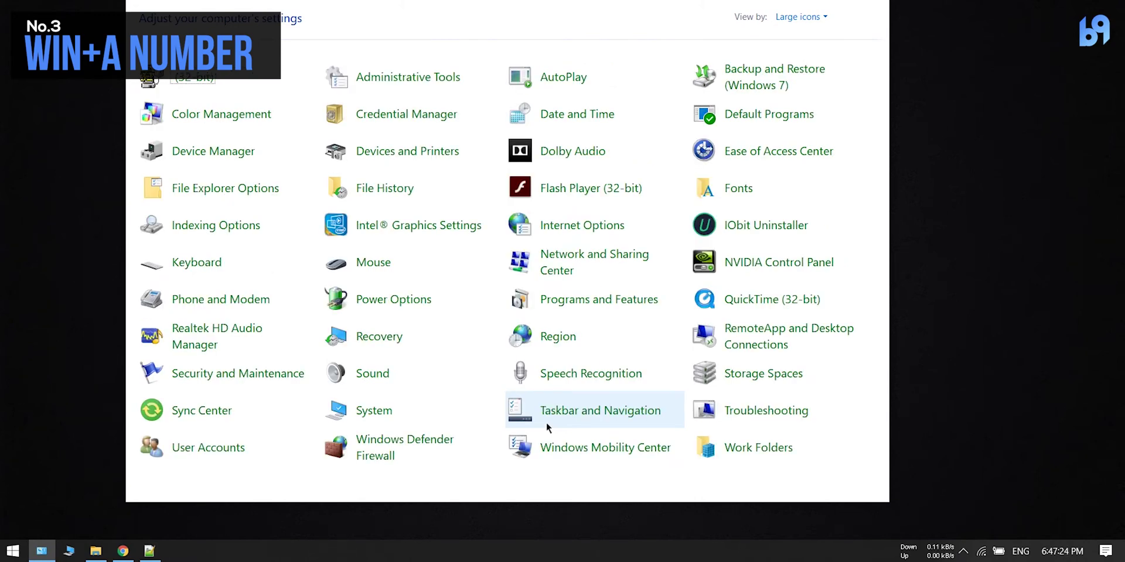
{"action": "key", "text": "super+1"}
{"action": "key", "text": "super+3"}
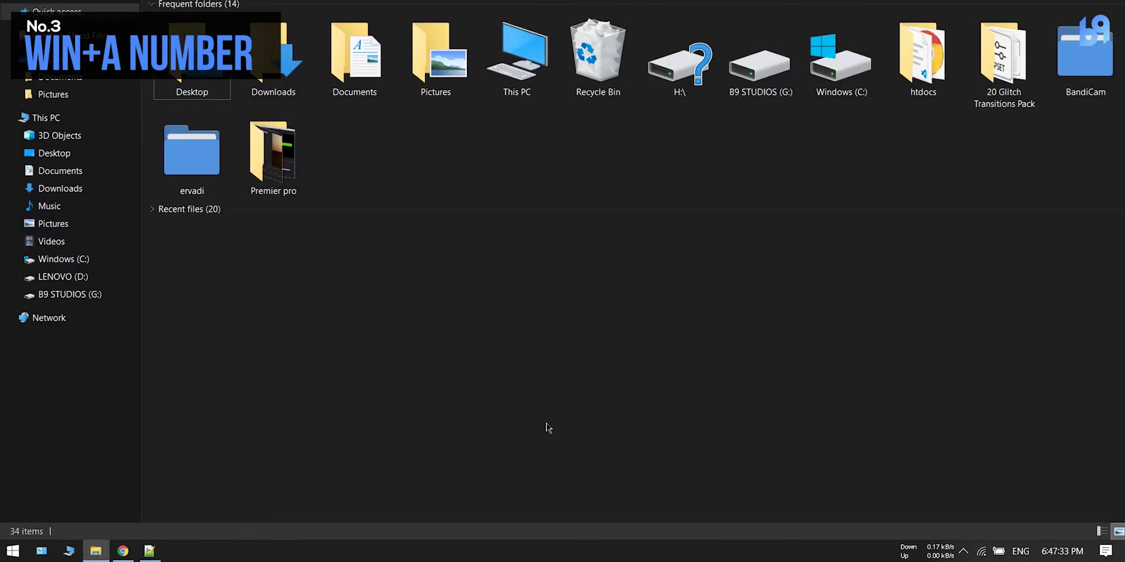
Step: Pin Calculator to the taskbar from the Start menu app list
{"action": "key", "text": "super"}
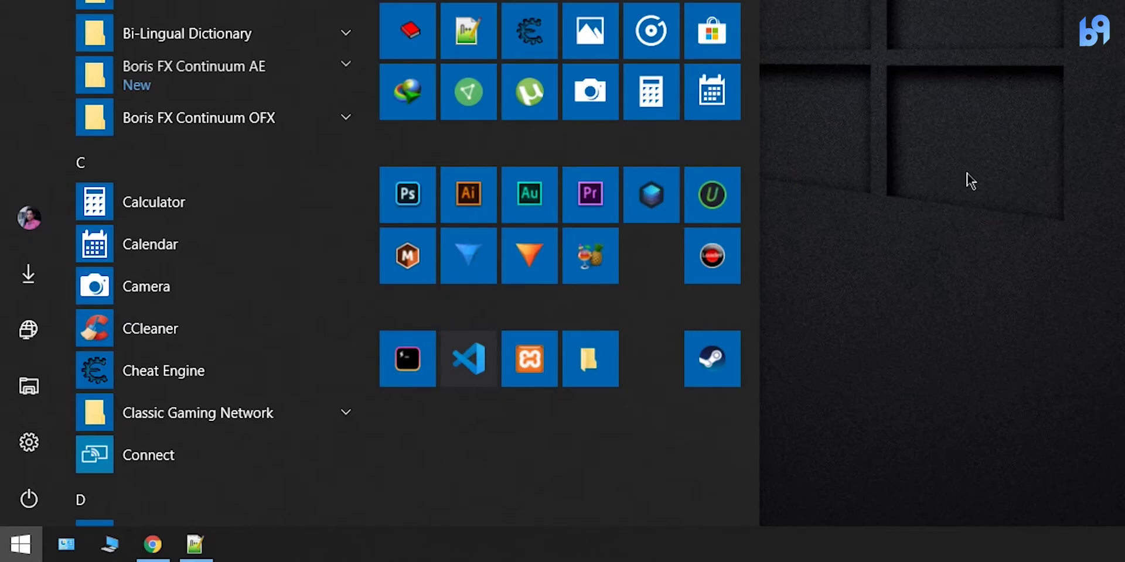
{"action": "left_click", "coordinate": [194, 202]}
{"action": "right_click", "coordinate": [193, 202]}
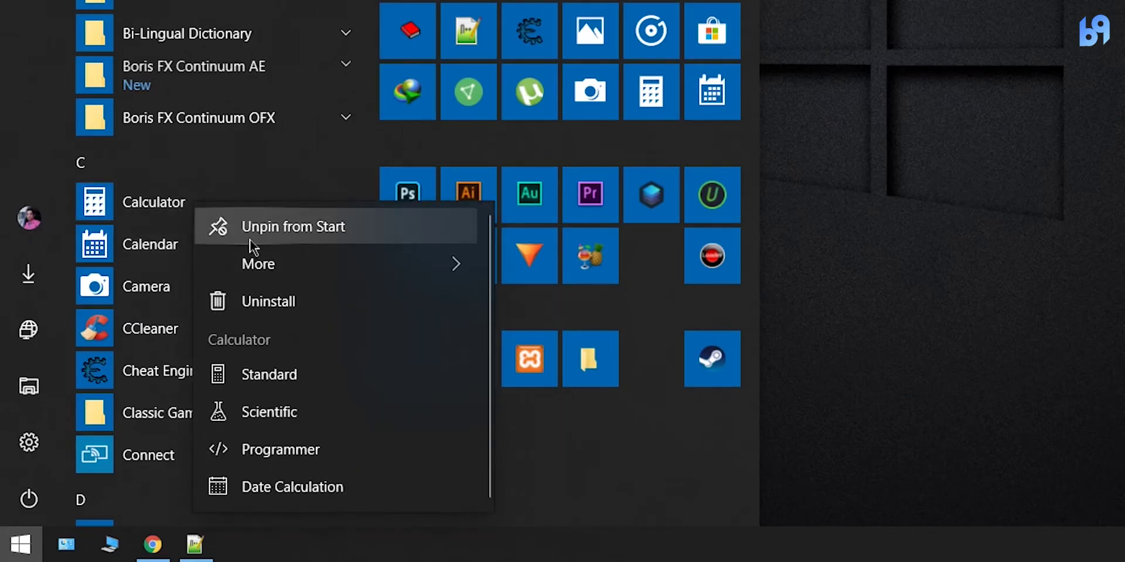
{"action": "mouse_move", "coordinate": [261, 268]}
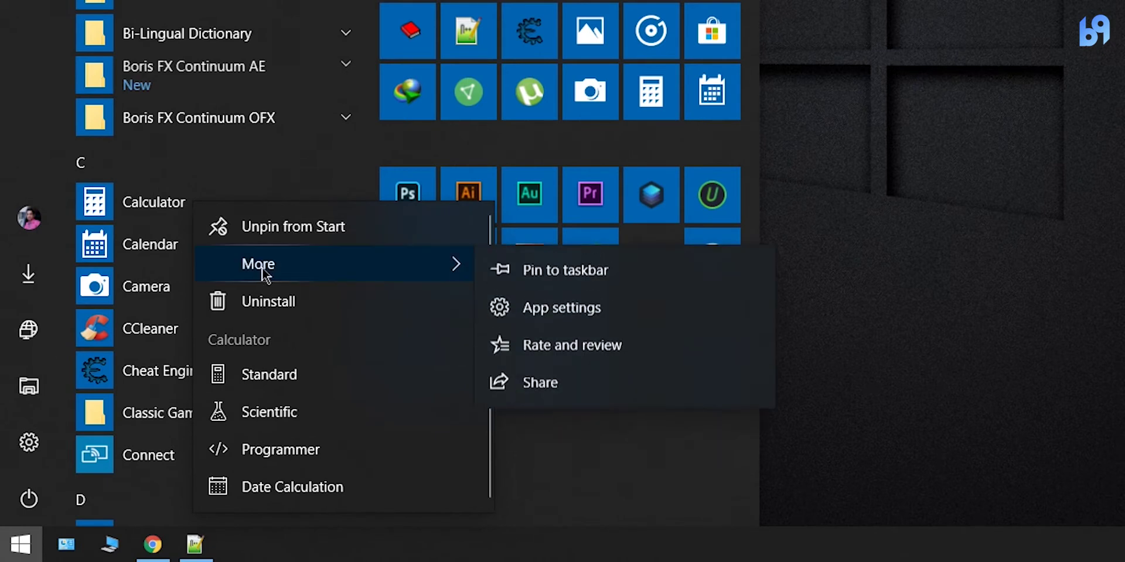
{"action": "left_click", "coordinate": [606, 264]}
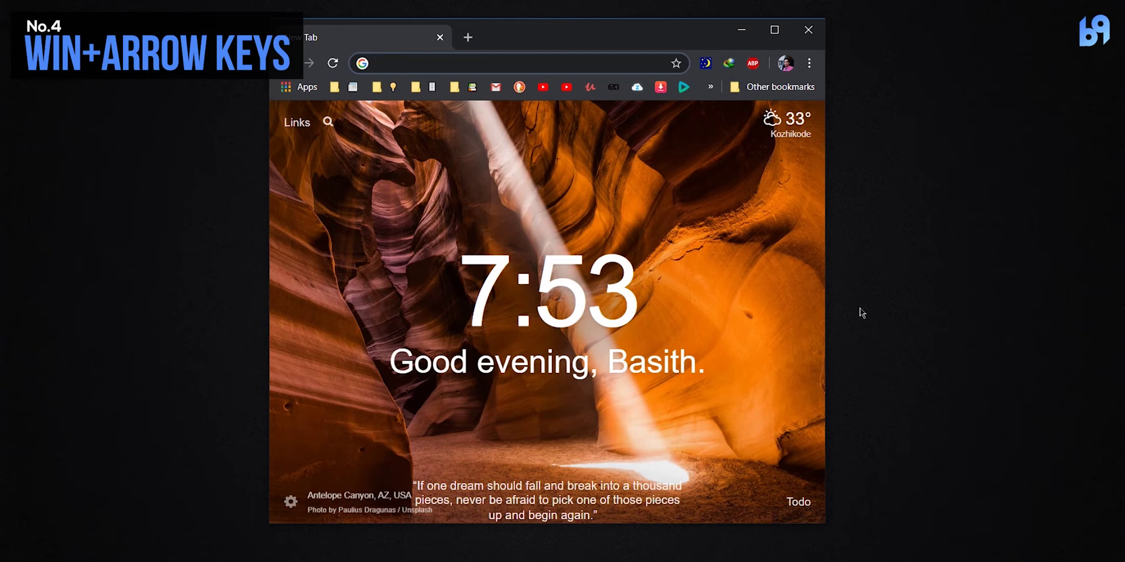
Step: Snap Chrome to the left and right halves and quarters, ending in the top-right quarter
{"action": "key", "text": "super+Left"}
{"action": "key", "text": "super+Right"}
{"action": "key", "text": "super+Right"}
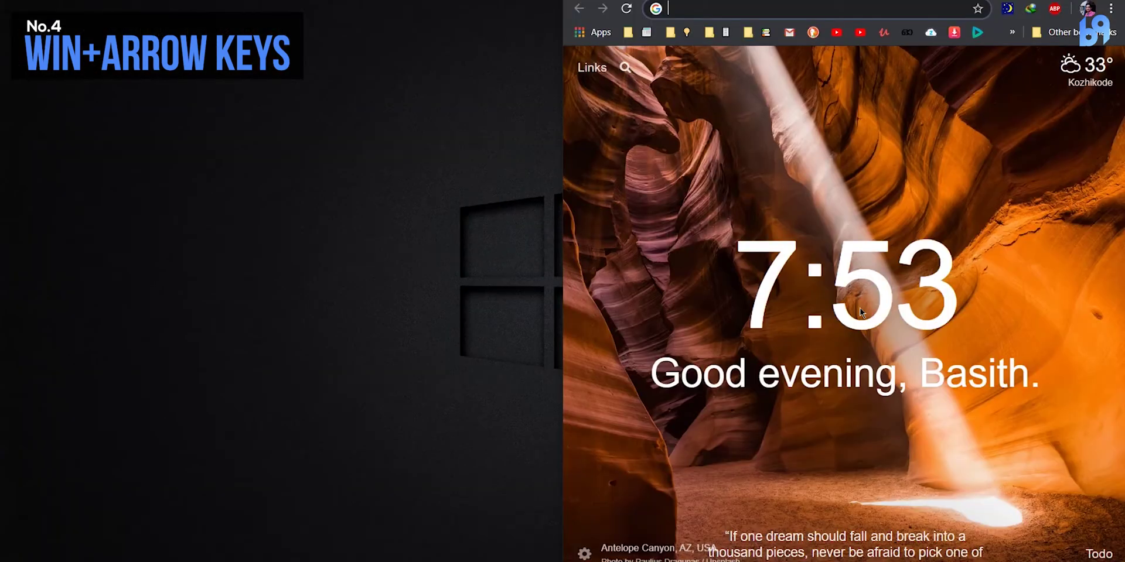
{"action": "key", "text": "super+Left"}
{"action": "key", "text": "super+Down"}
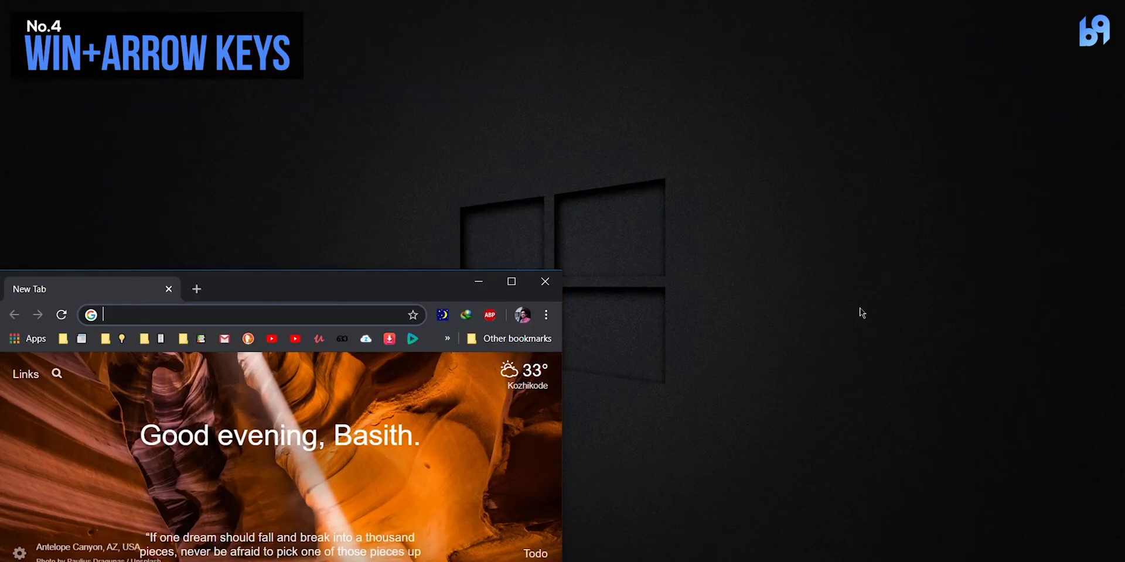
{"action": "key", "text": "super+Up"}
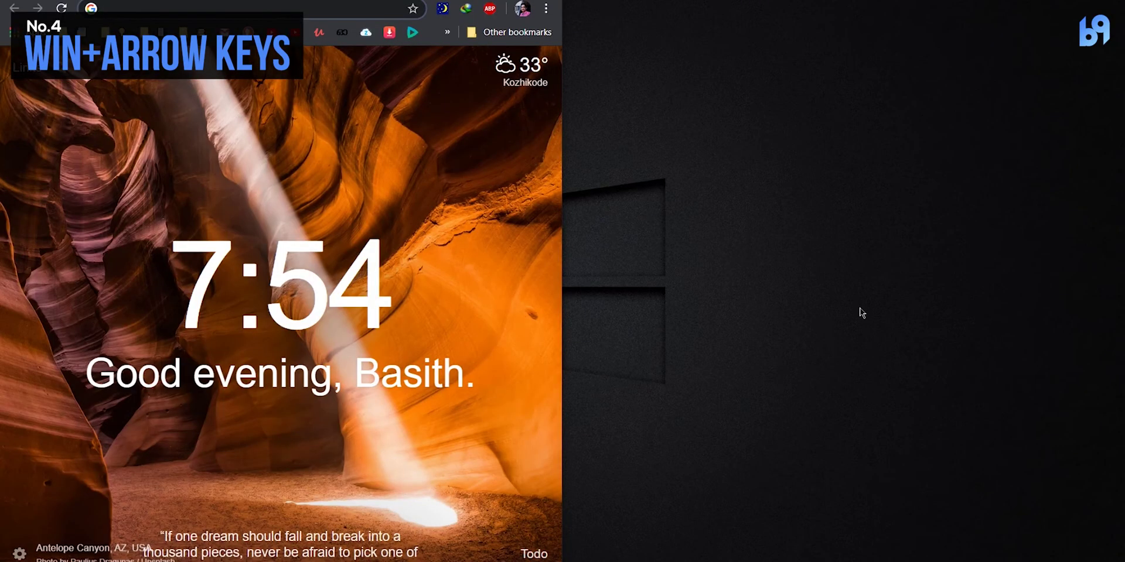
{"action": "key", "text": "super+Up"}
{"action": "key", "text": "super+Right"}
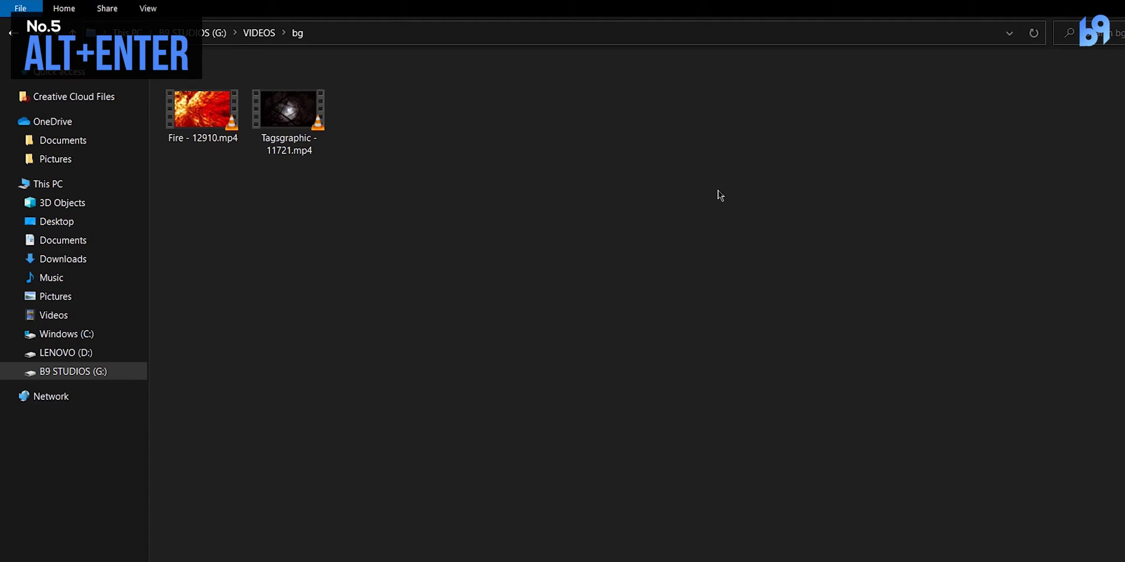
Step: Select Fire - 12910.mp4 and open its Properties with Alt+Enter
{"action": "key", "text": "t"}
{"action": "key", "text": "Left"}
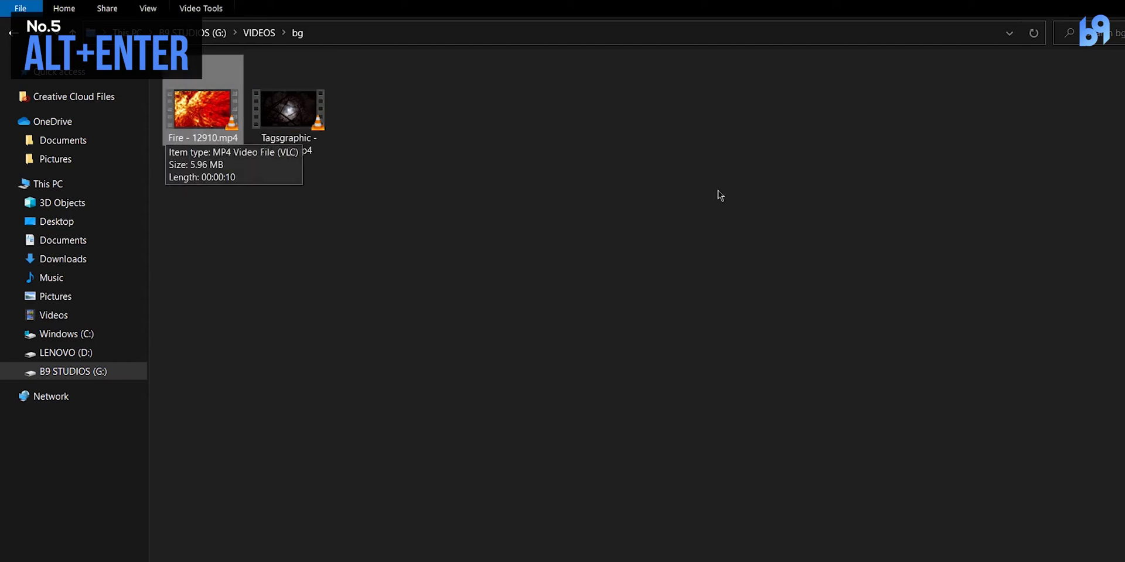
{"action": "key", "text": "alt+Return"}
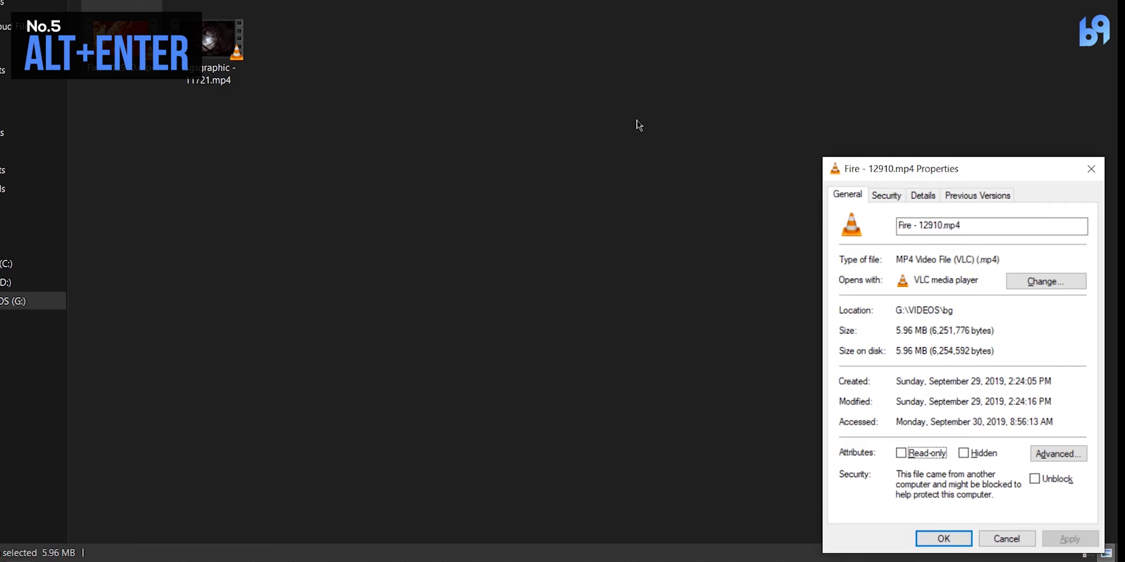
Step: Cycle through the Security, Details and Previous Versions tabs and back to Security
{"action": "key", "text": "ctrl+Tab"}
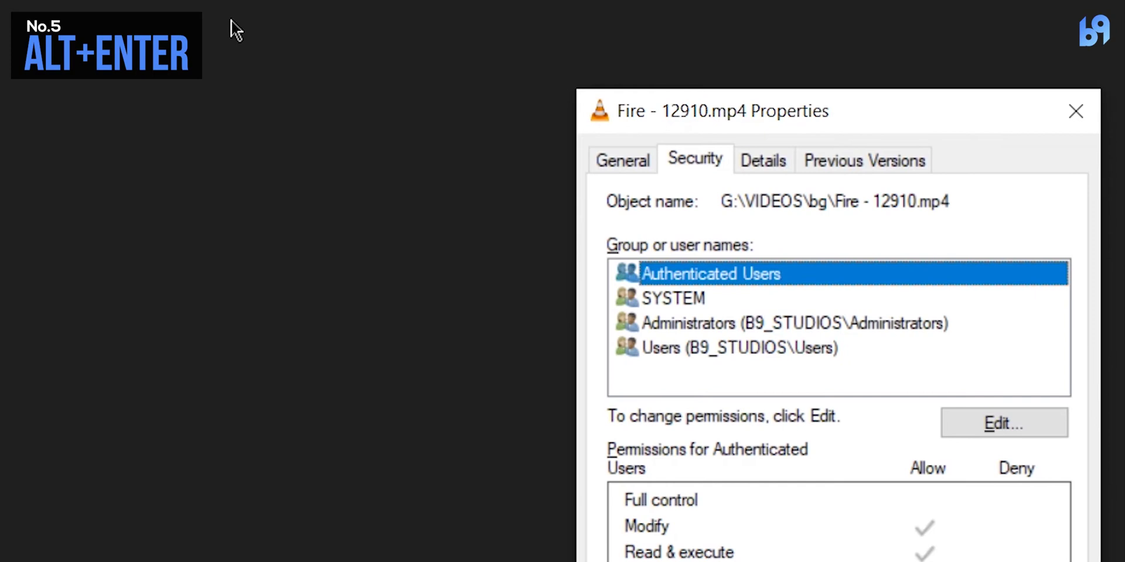
{"action": "key", "text": "ctrl+Tab"}
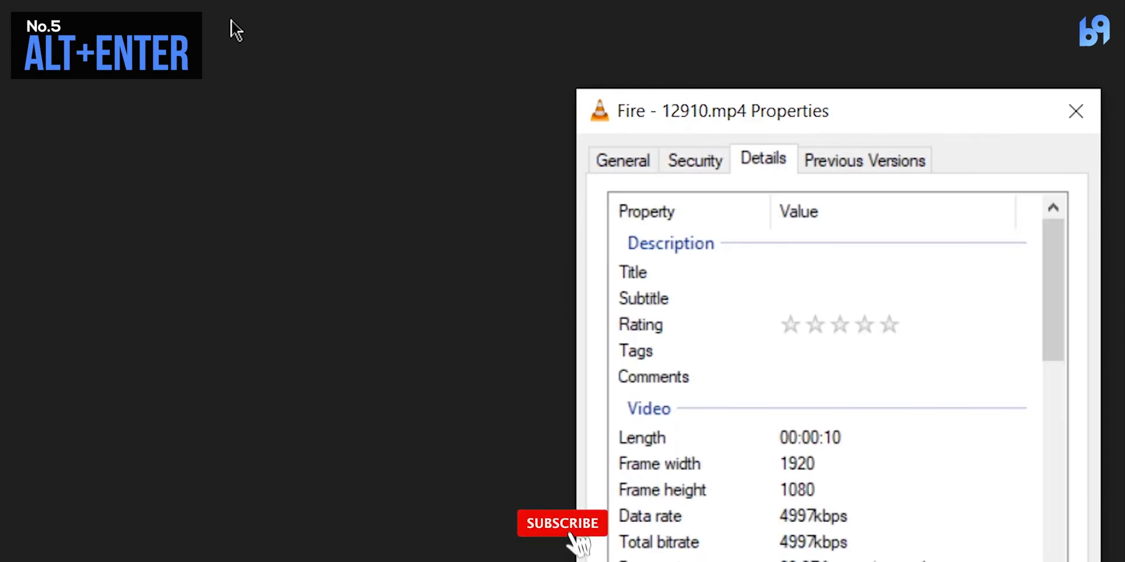
{"action": "key", "text": "ctrl+Tab"}
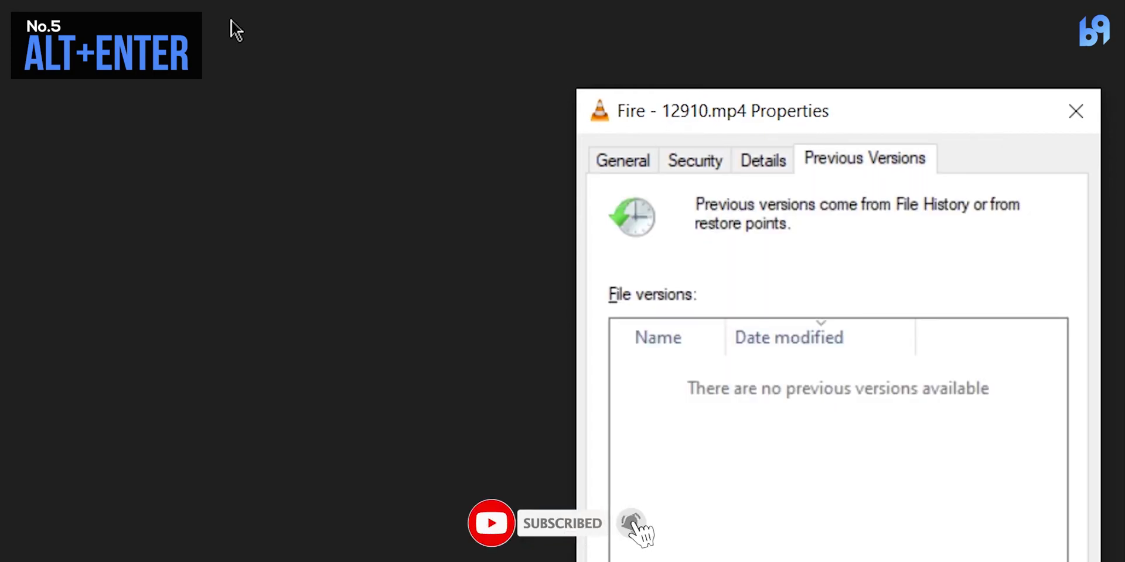
{"action": "key", "text": "ctrl+shift+Tab"}
{"action": "key", "text": "ctrl+shift+Tab"}
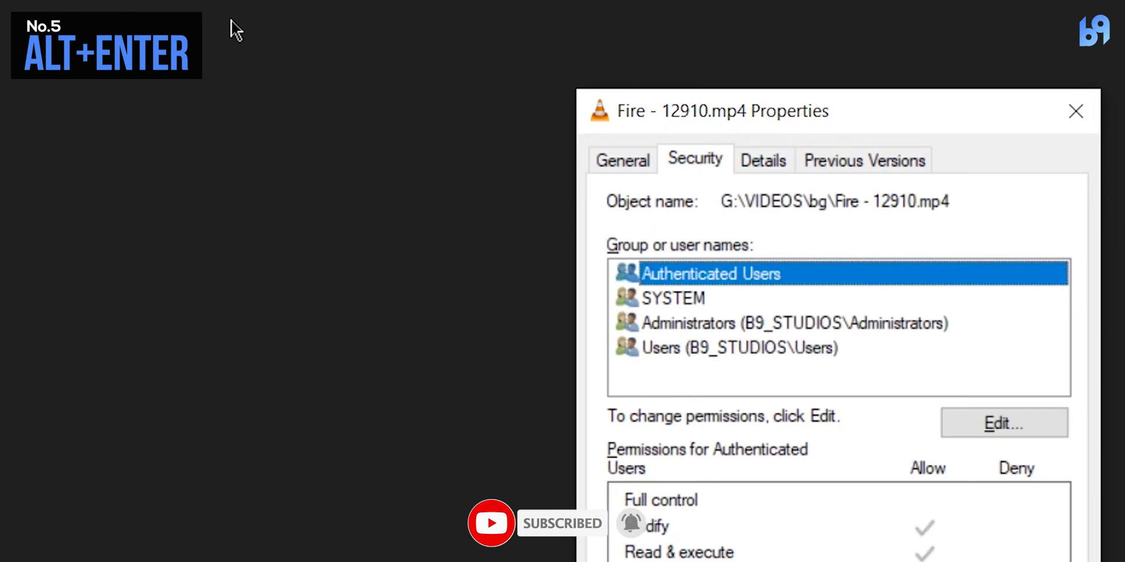
{"action": "key", "text": "ctrl+shift+Tab"}
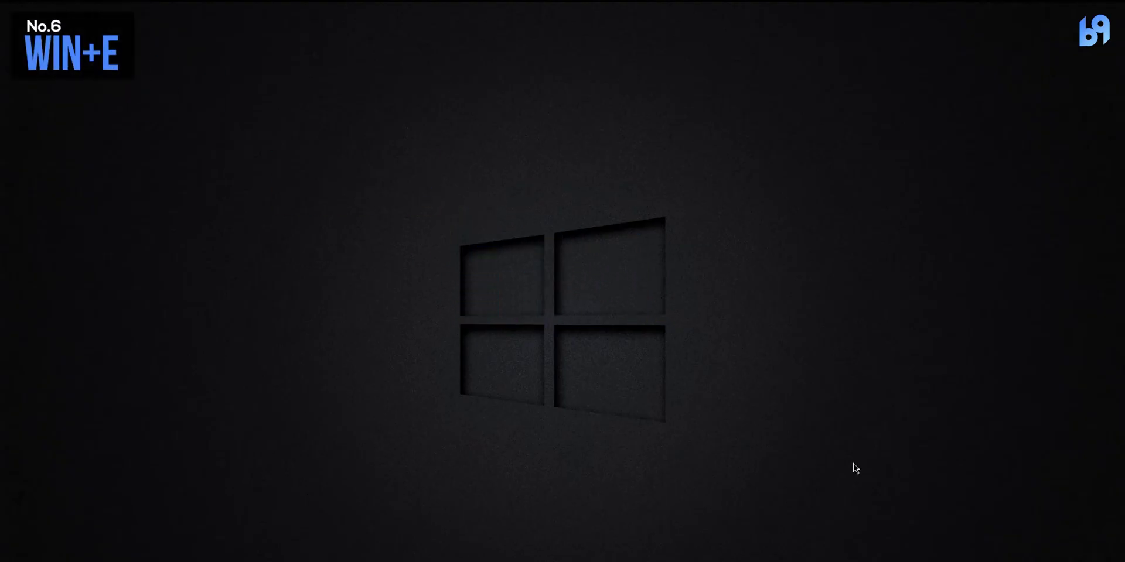
Step: Open a new File Explorer window with Win+E and move among the Quick access folders
{"action": "key", "text": "super+e"}
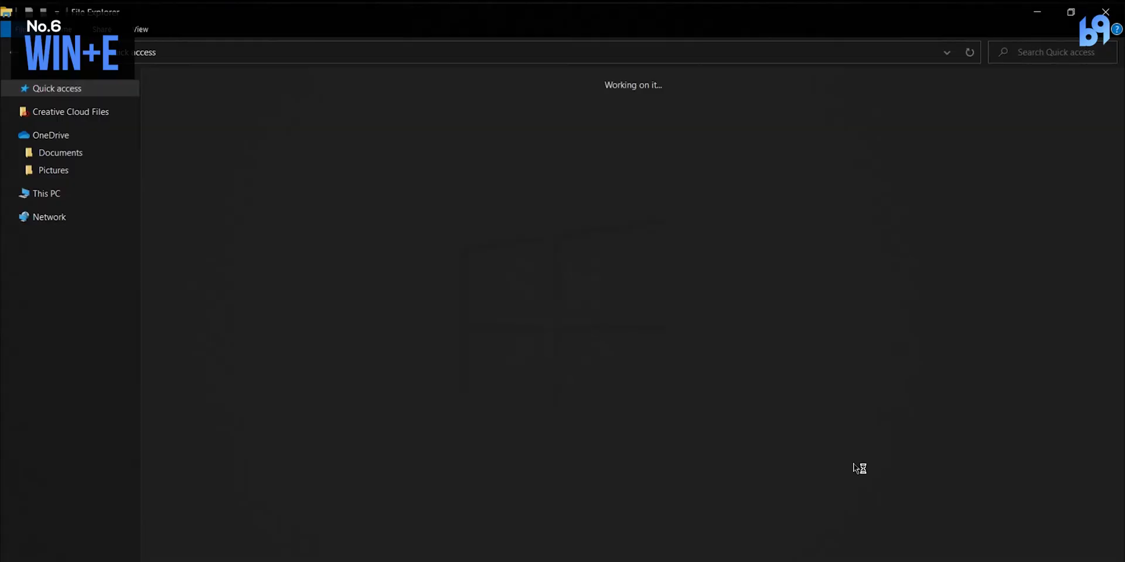
{"action": "key", "text": "Right"}
{"action": "key", "text": "Right"}
{"action": "key", "text": "Right"}
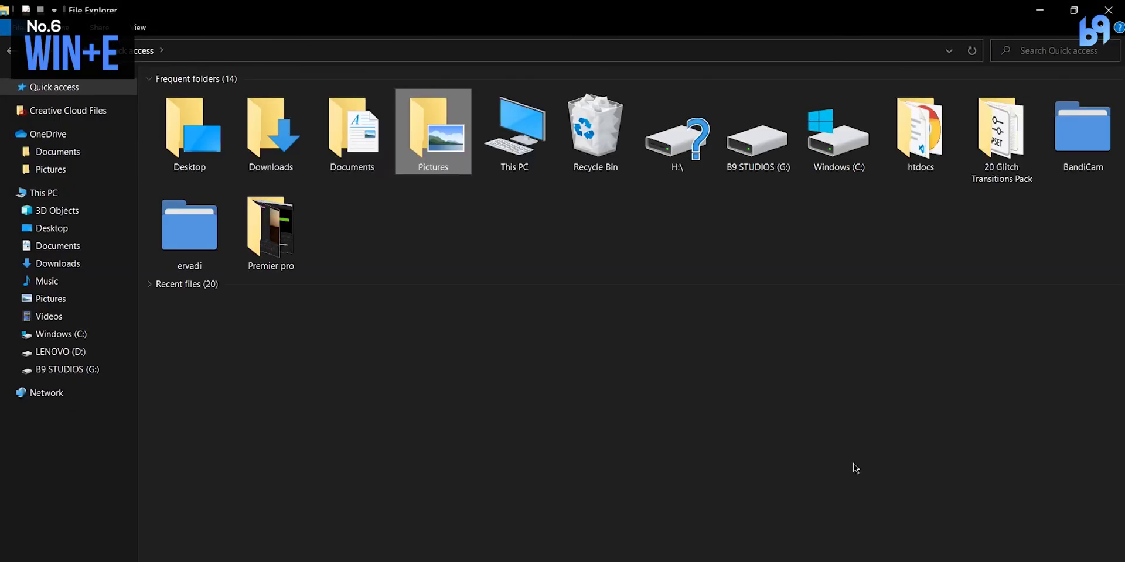
{"action": "key", "text": "Left"}
{"action": "key", "text": "shift+Tab"}
{"action": "key", "text": "Up"}
{"action": "key", "text": "Down"}
{"action": "key", "text": "Down"}
{"action": "key", "text": "Down"}
{"action": "key", "text": "Down"}
{"action": "key", "text": "Down"}
{"action": "key", "text": "Down"}
{"action": "key", "text": "Down"}
{"action": "key", "text": "Down"}
{"action": "key", "text": "Down"}
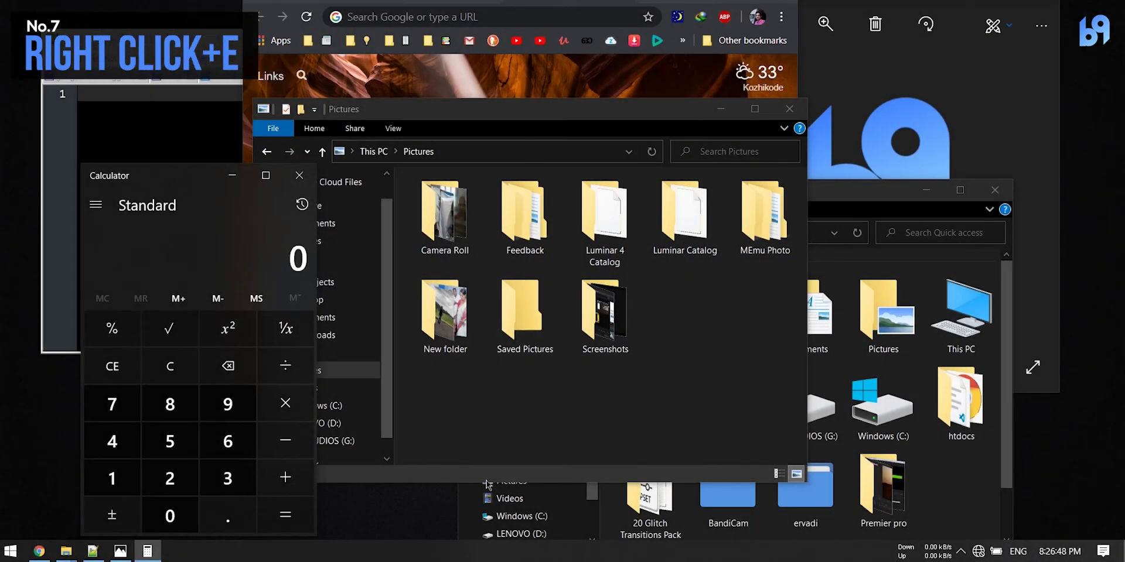
{"action": "right_click", "coordinate": [478, 556]}
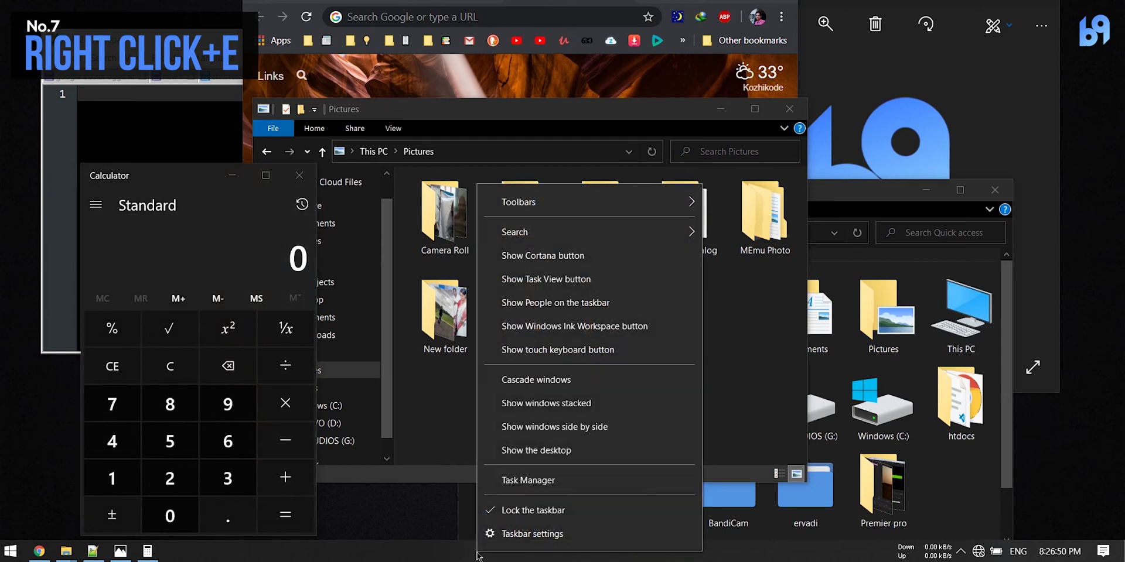
{"action": "key", "text": "e"}
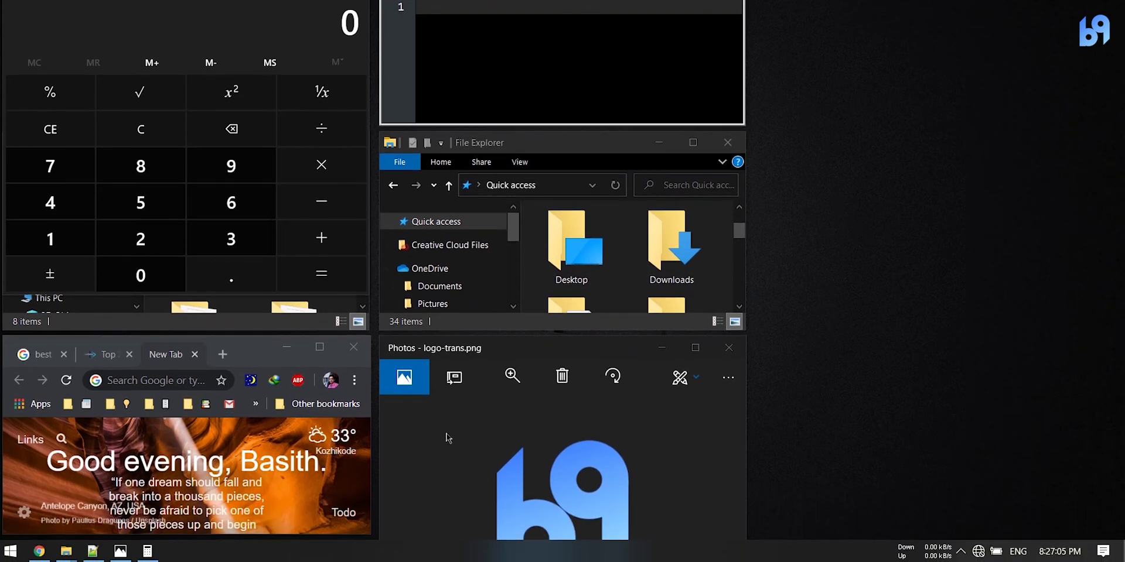
{"action": "right_click", "coordinate": [612, 561]}
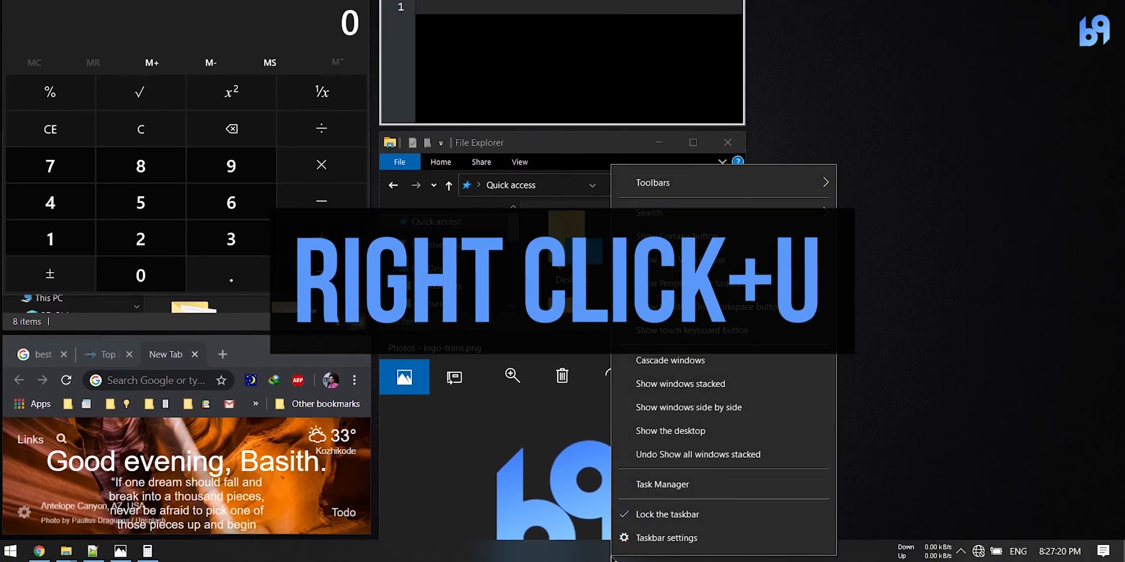
{"action": "key", "text": "u"}
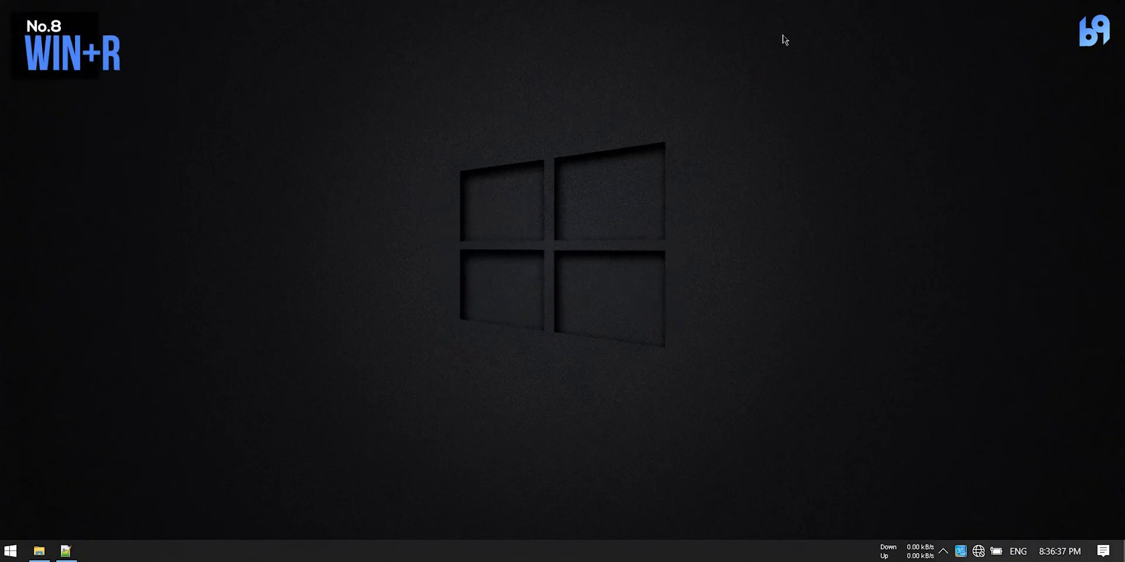
{"action": "key", "text": "super+r"}
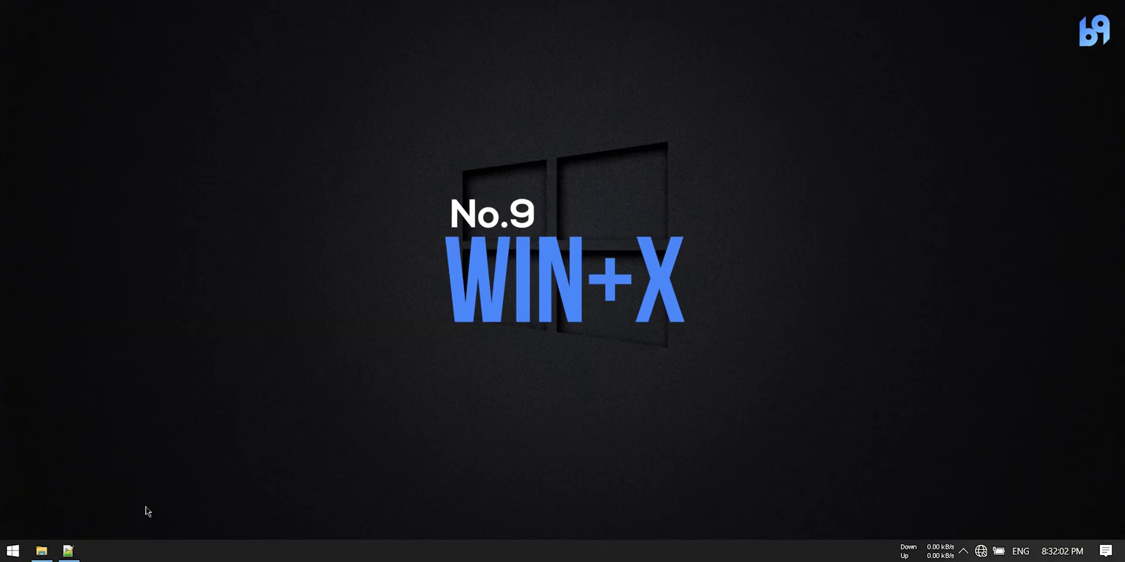
{"action": "key", "text": "super+x"}
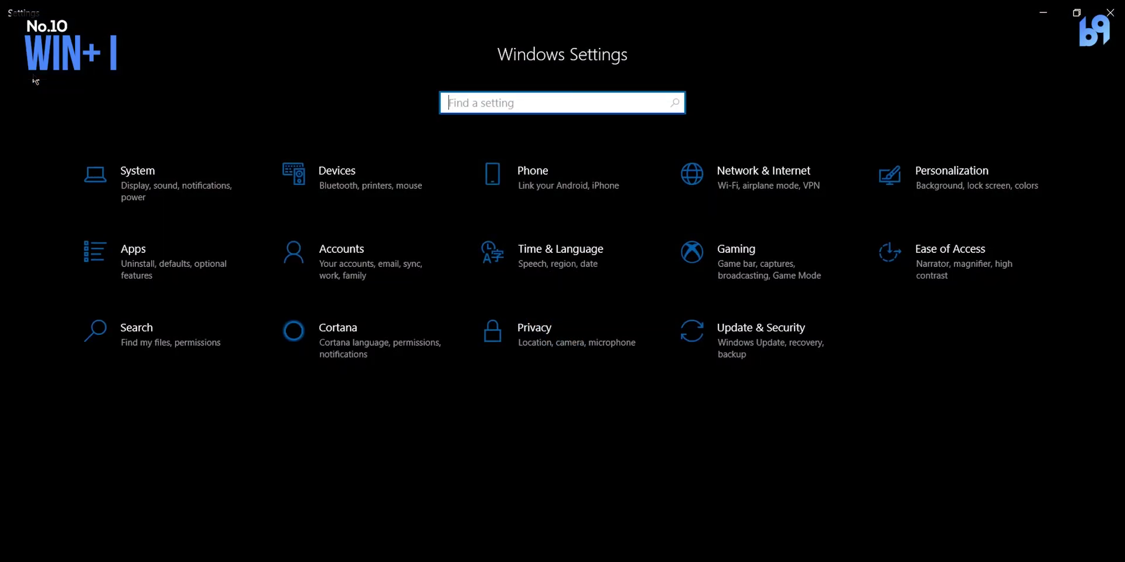
Step: Search Settings for 'mous' and step down through the mouse suggestions
{"action": "type", "text": "mous"}
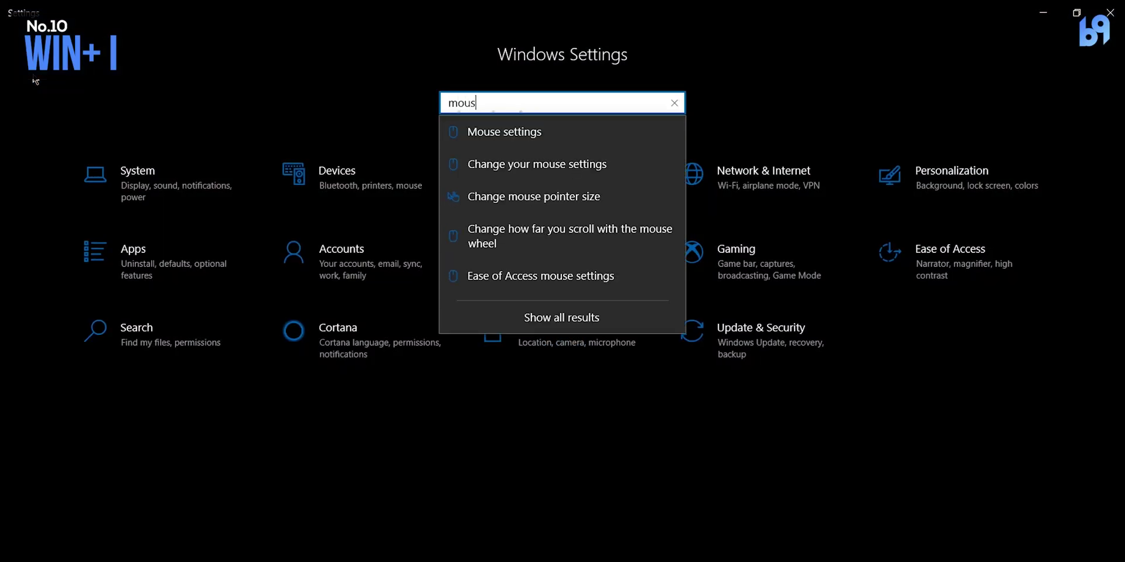
{"action": "key", "text": "Down"}
{"action": "key", "text": "Down"}
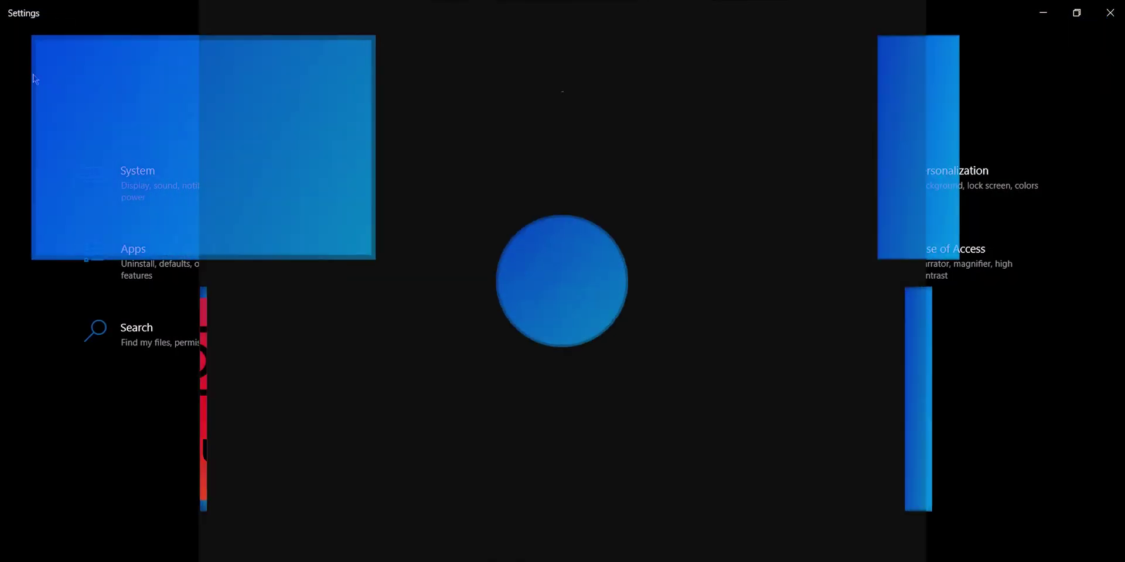